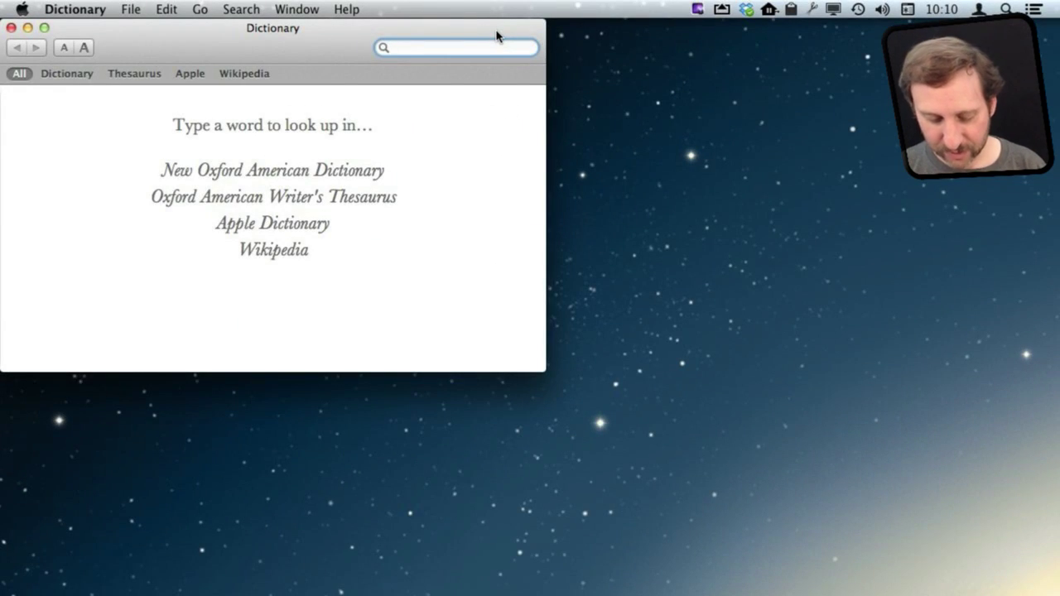
# Step: Look up "clever" and limit the results to the Thesaurus
pyautogui.write('clever')
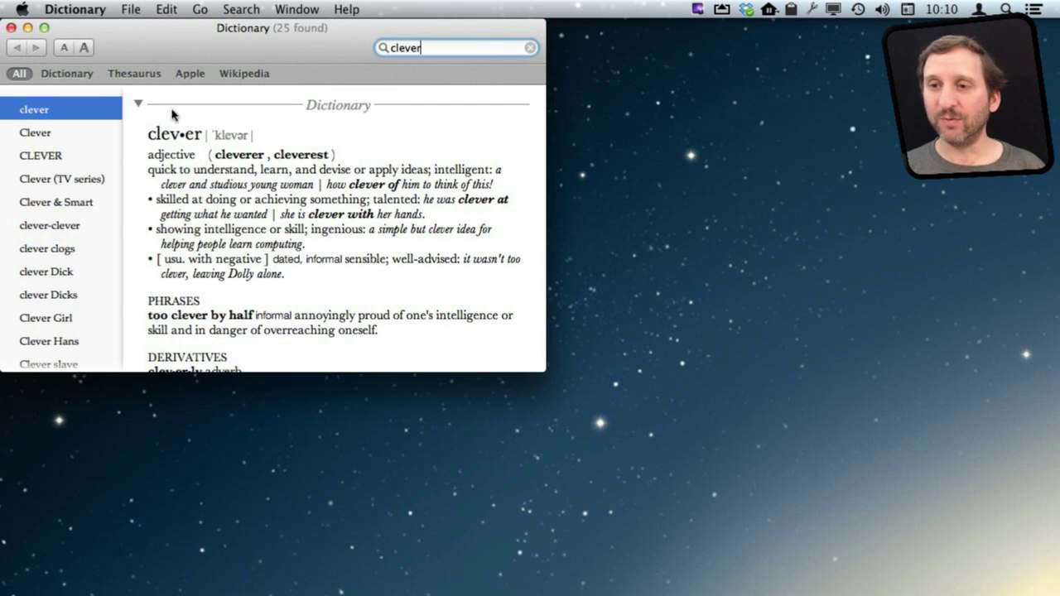
pyautogui.click(138, 76)
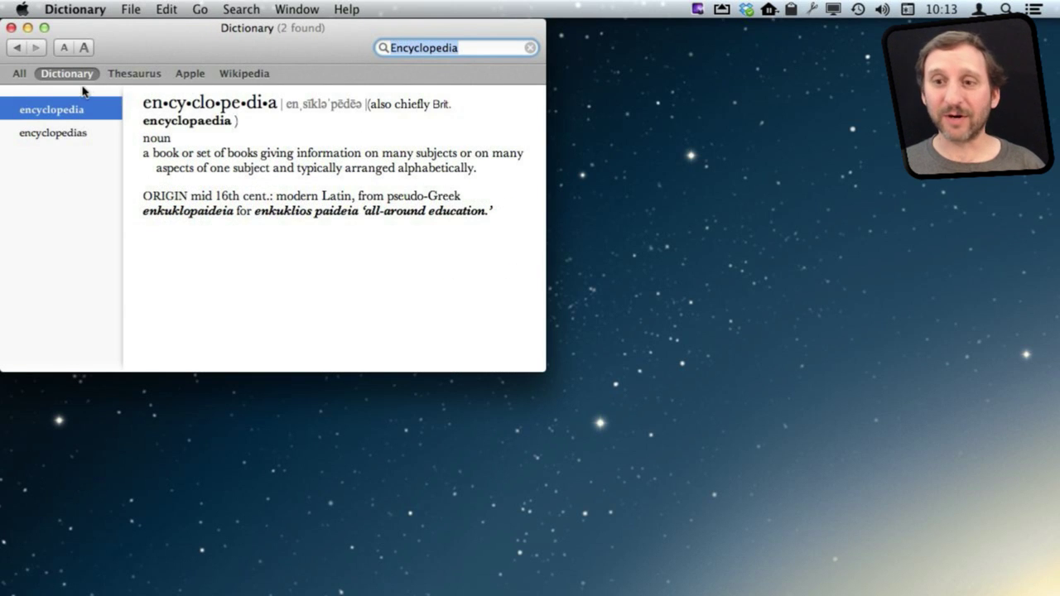
# Step: Look up "spain" in Wikipedia and follow the link in its introduction to the European Union article
pyautogui.click(242, 80)
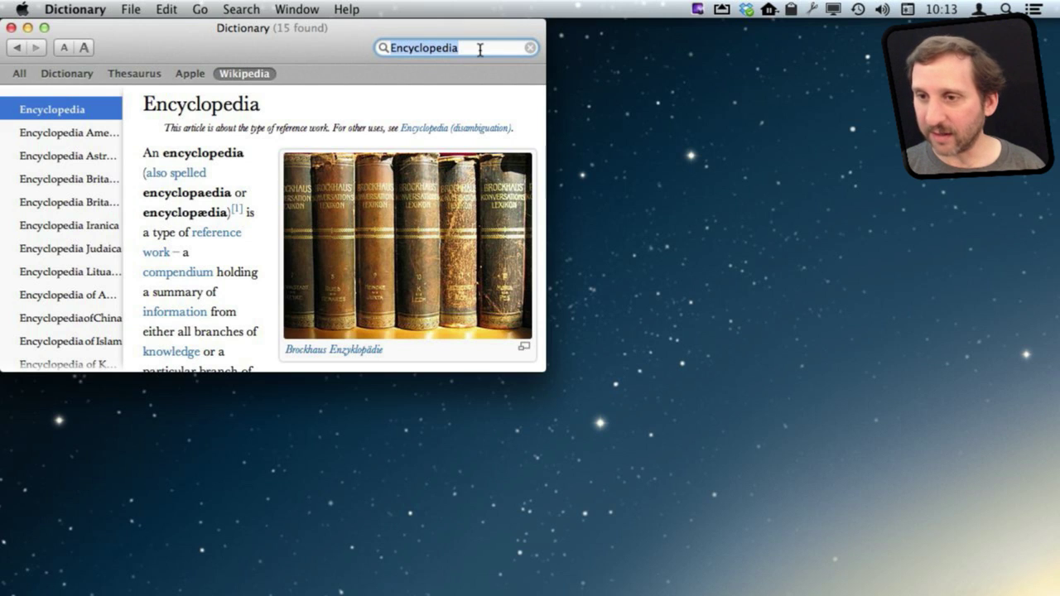
pyautogui.write('spain')
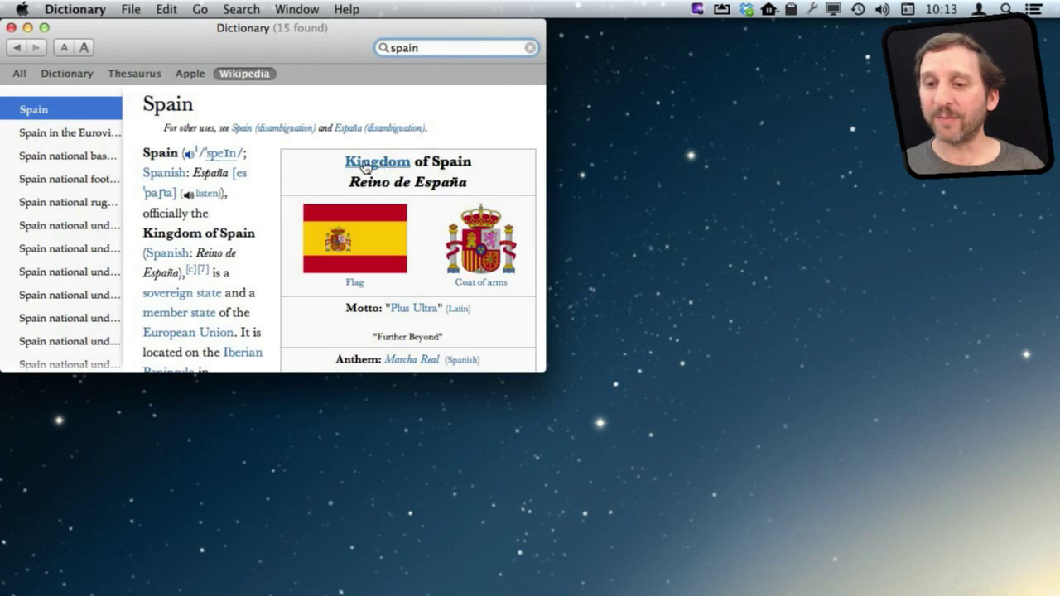
pyautogui.scroll(1, 199, 273)
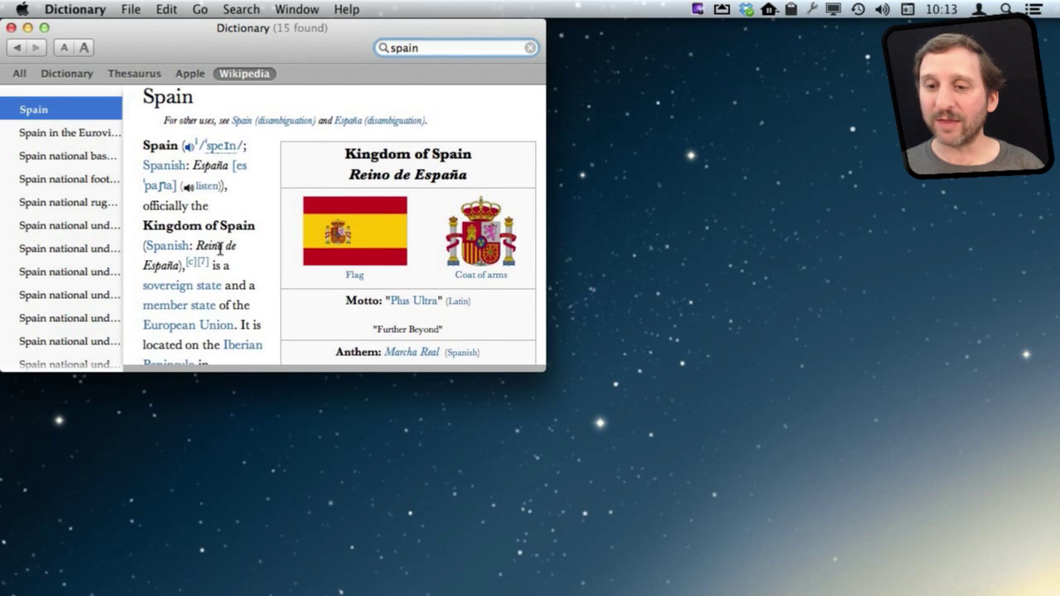
pyautogui.click(172, 335)
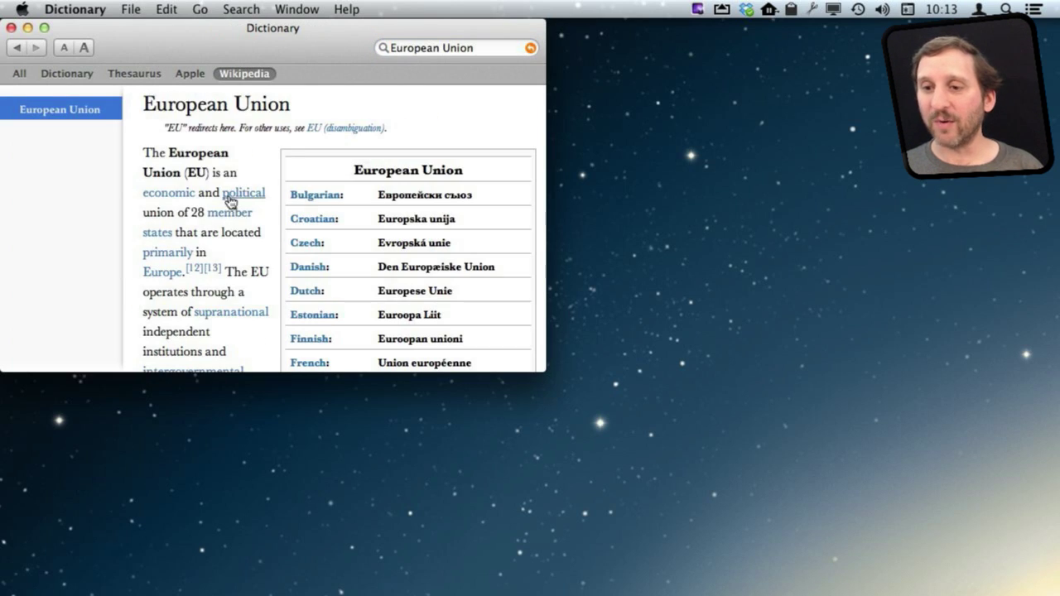
# Step: Examine the European Union article from its introduction and facts table through the contents, history and treaties sections
pyautogui.scroll(-10, 255, 255)
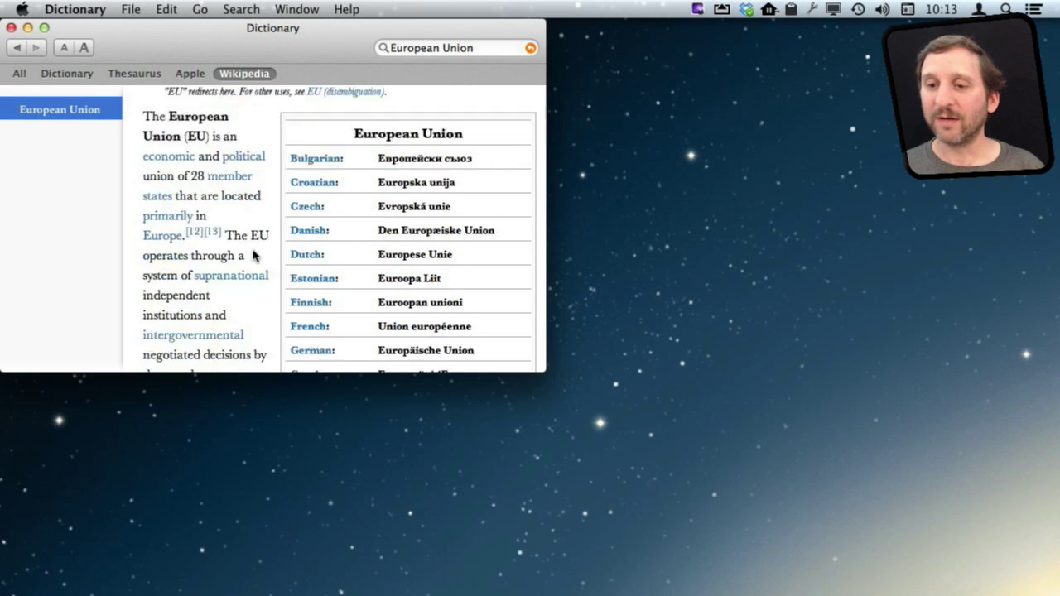
pyautogui.scroll(-12, 256, 256)
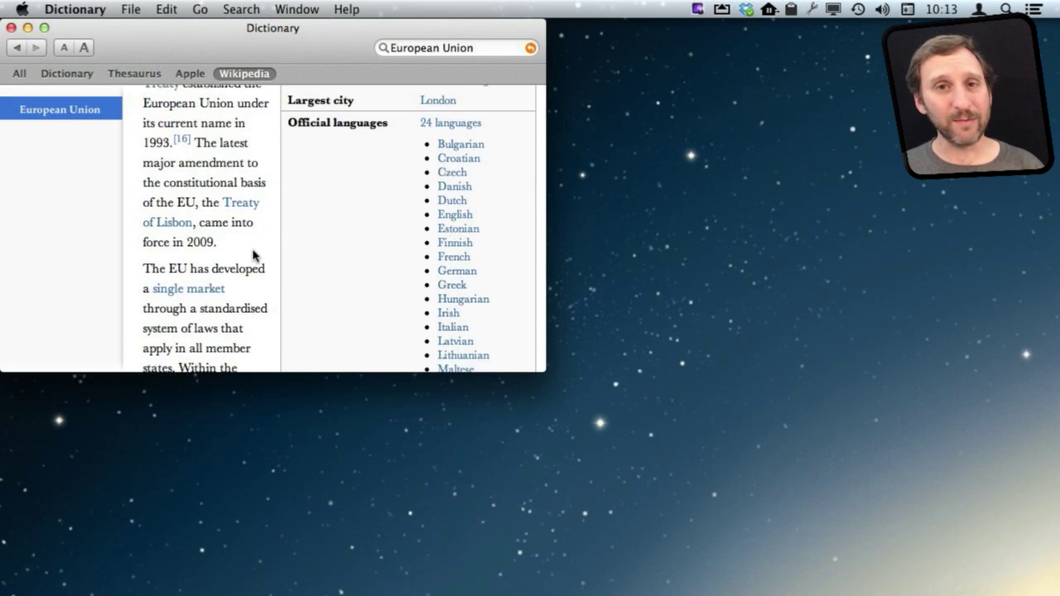
pyautogui.scroll(-12, 255, 256)
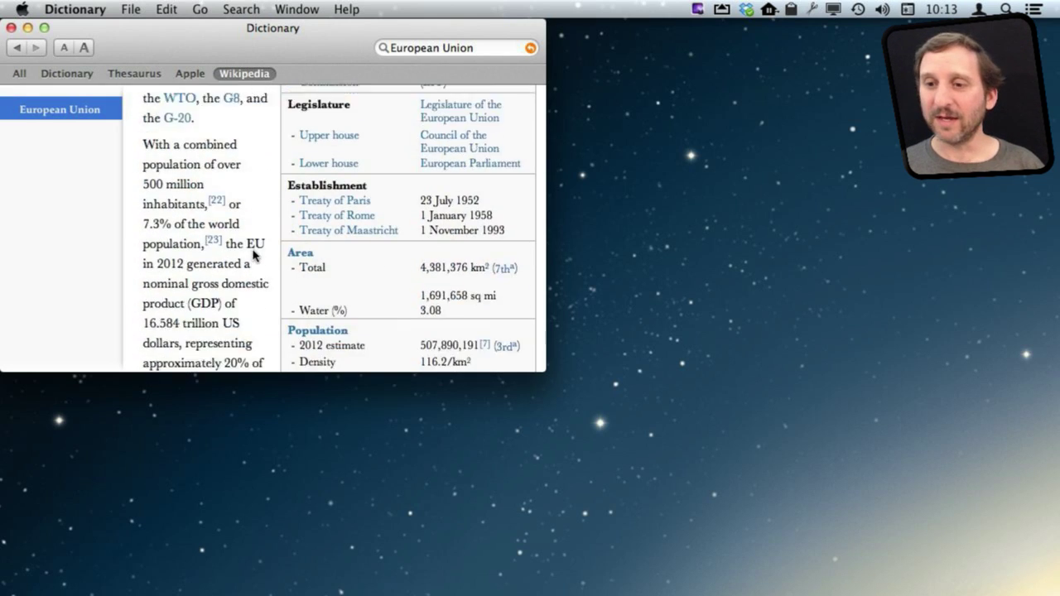
pyautogui.scroll(-12, 255, 255)
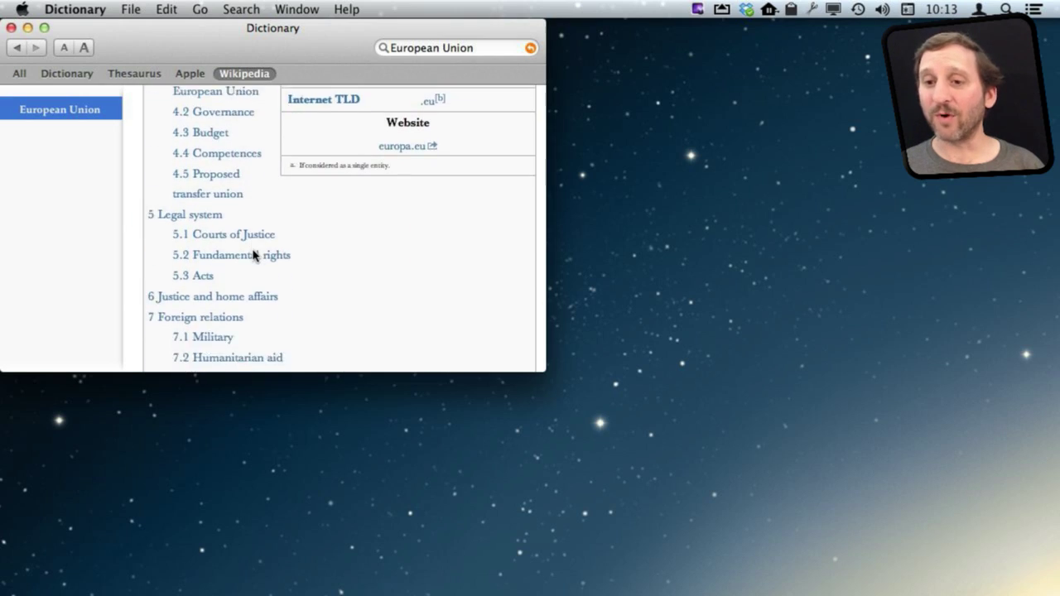
pyautogui.scroll(-12, 256, 256)
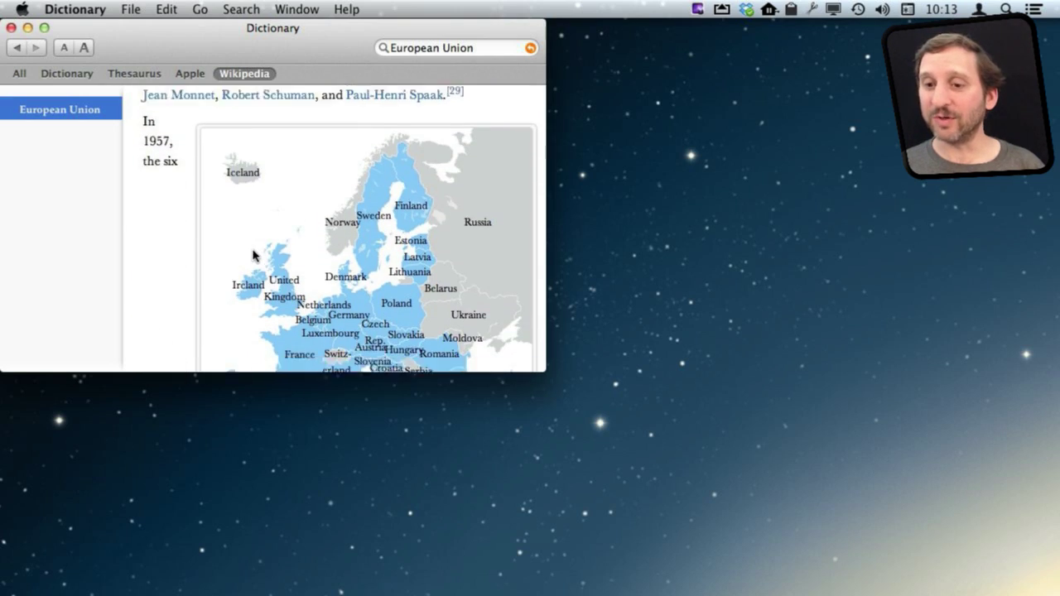
pyautogui.scroll(-12, 255, 255)
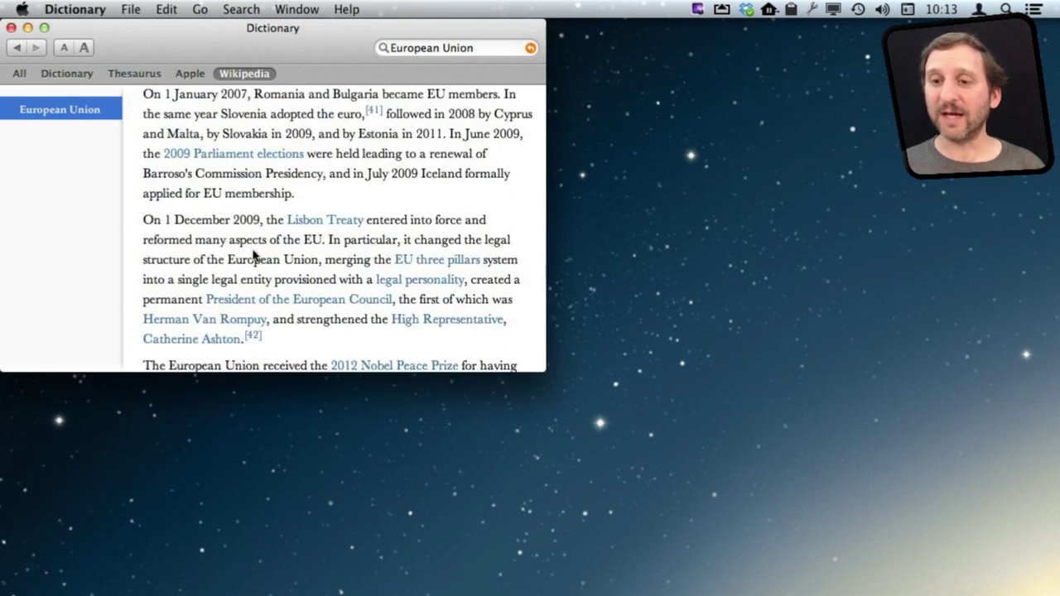
pyautogui.scroll(-10, 281, 257)
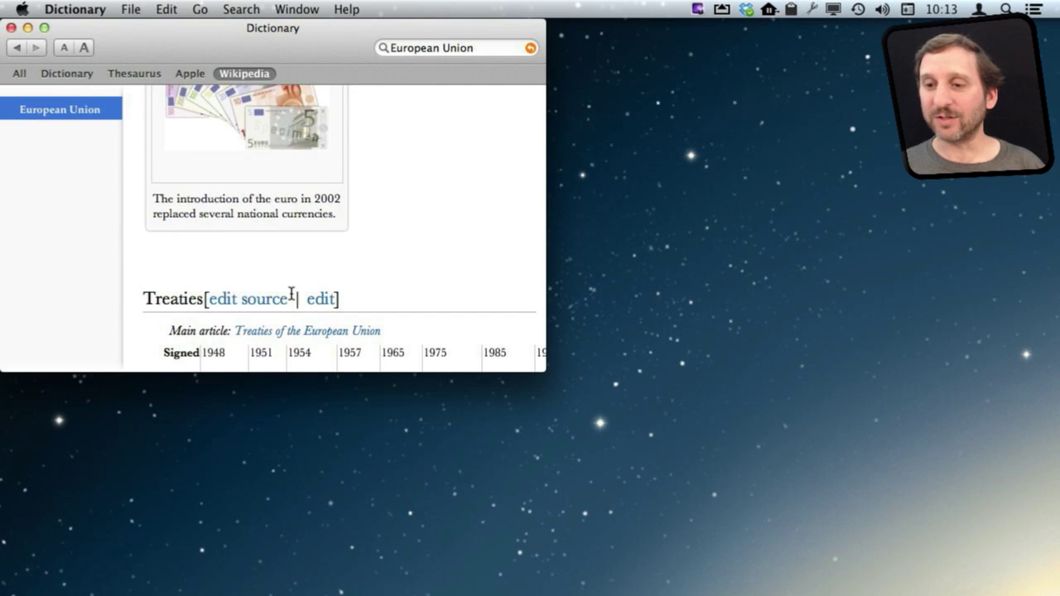
pyautogui.scroll(-10, 291, 295)
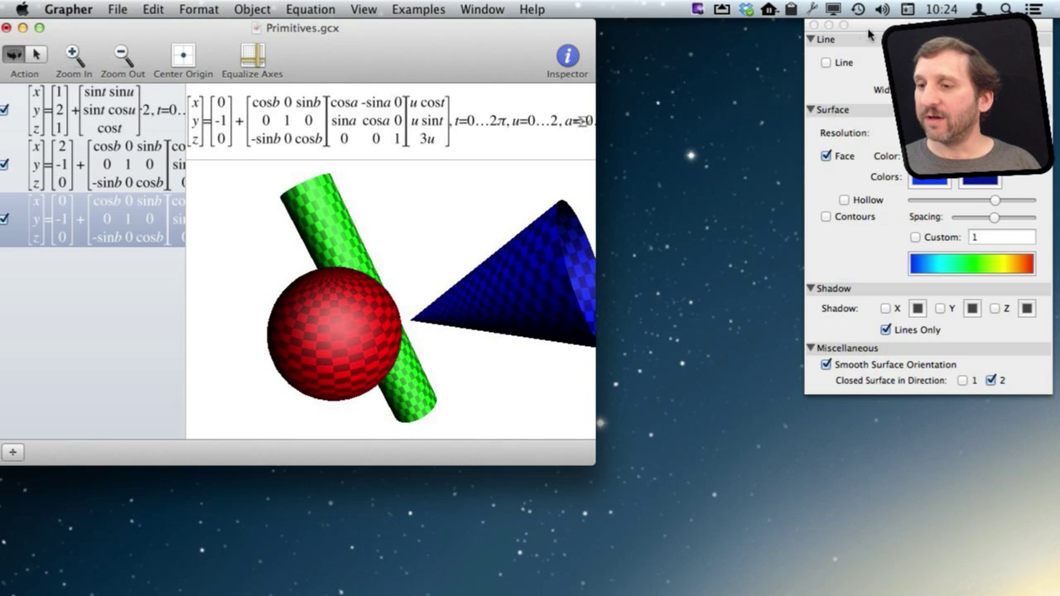
pyautogui.moveTo(870, 27); pyautogui.dragTo(573, 45)
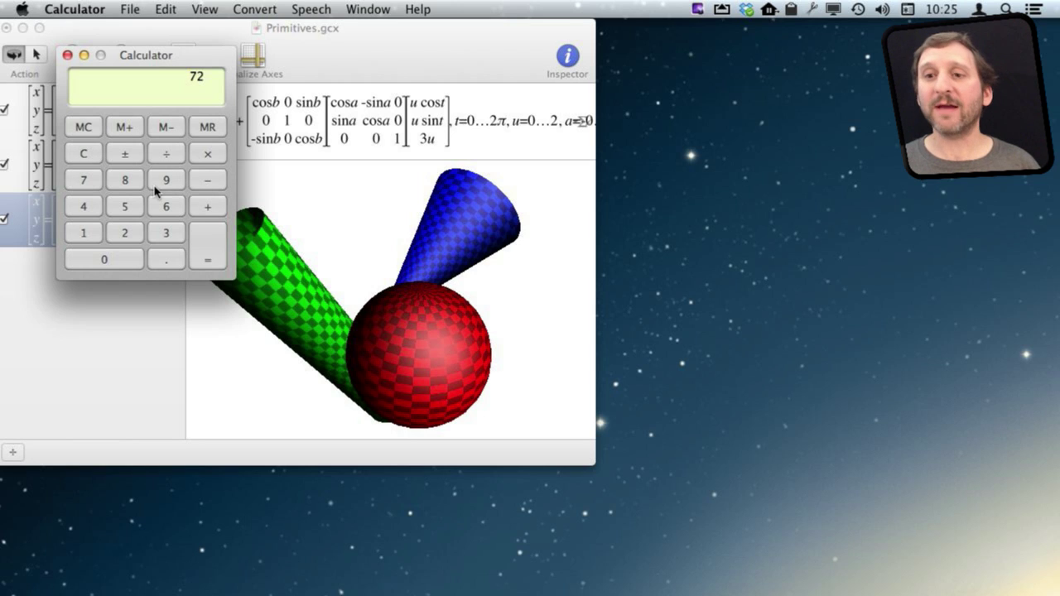
# Step: In Calculator, show the Scientific layout and after it the Programmer layout
pyautogui.click(190, 10)
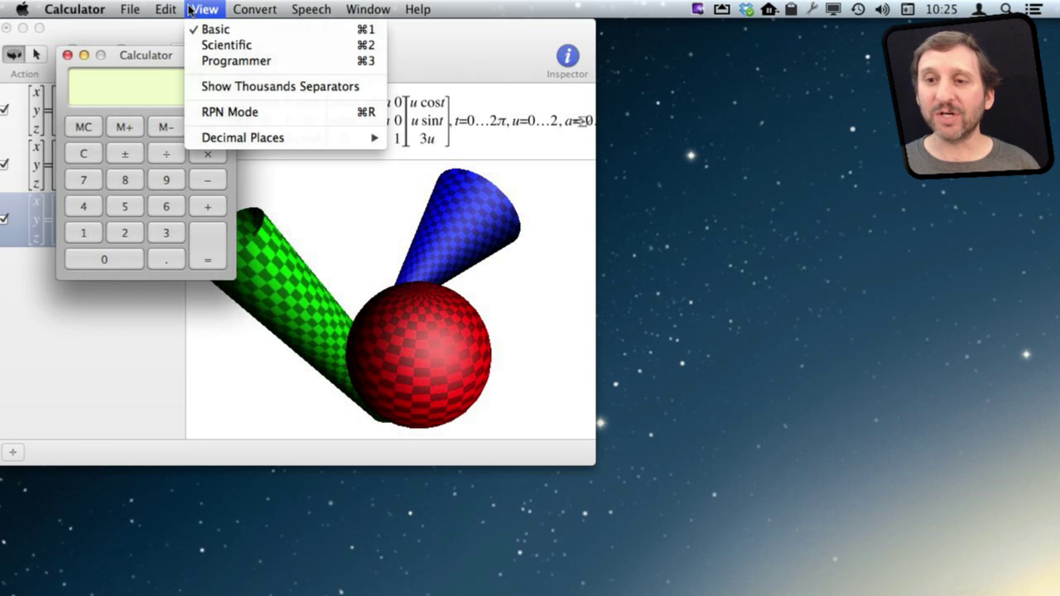
pyautogui.click(211, 49)
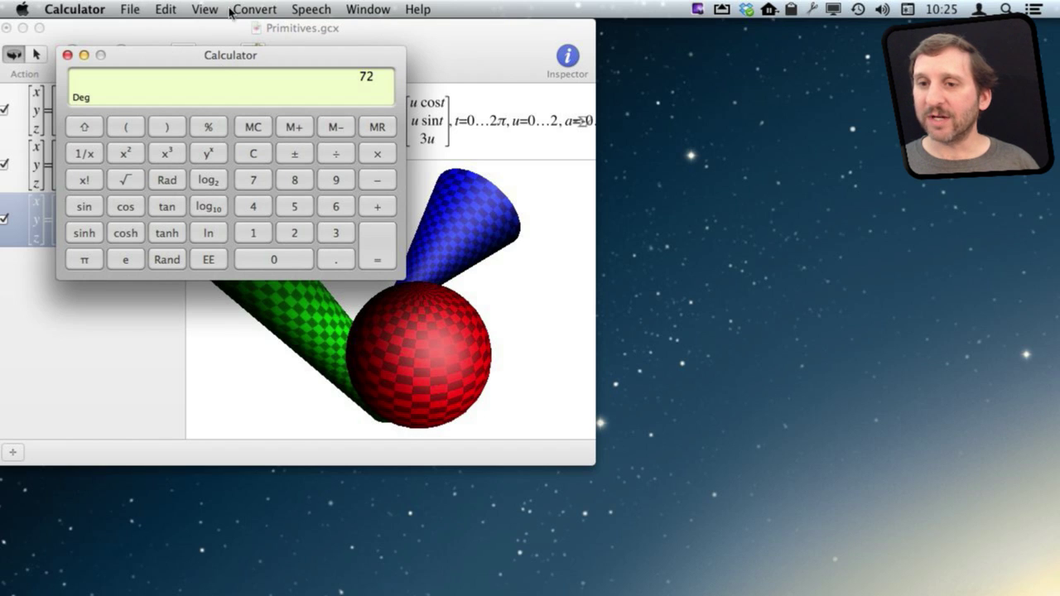
pyautogui.click(205, 9)
pyautogui.click(214, 65)
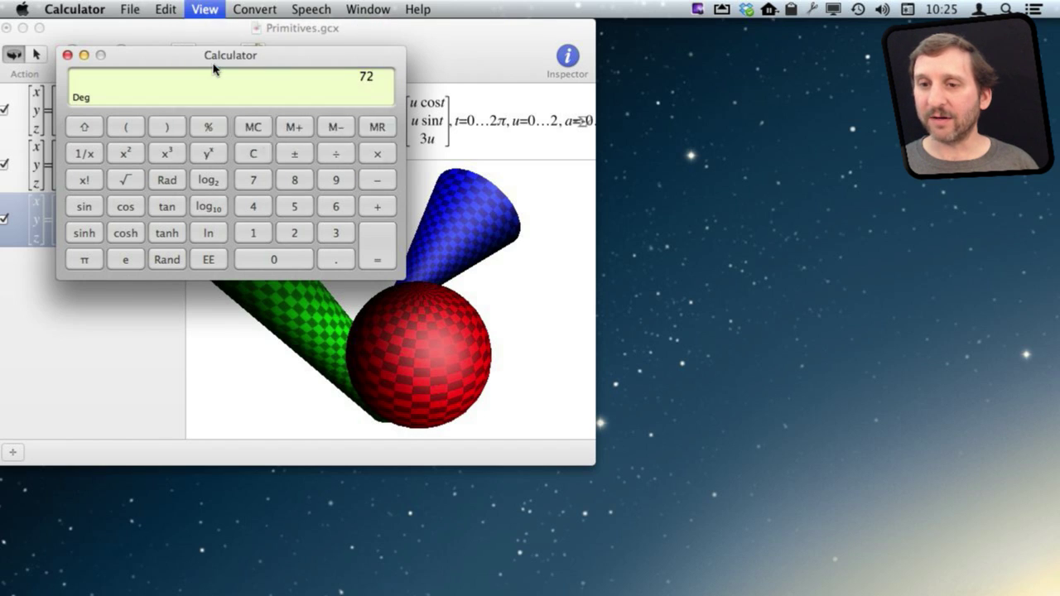
# Step: Return the calculator to the Basic layout and display the available unit conversions
pyautogui.click(205, 9)
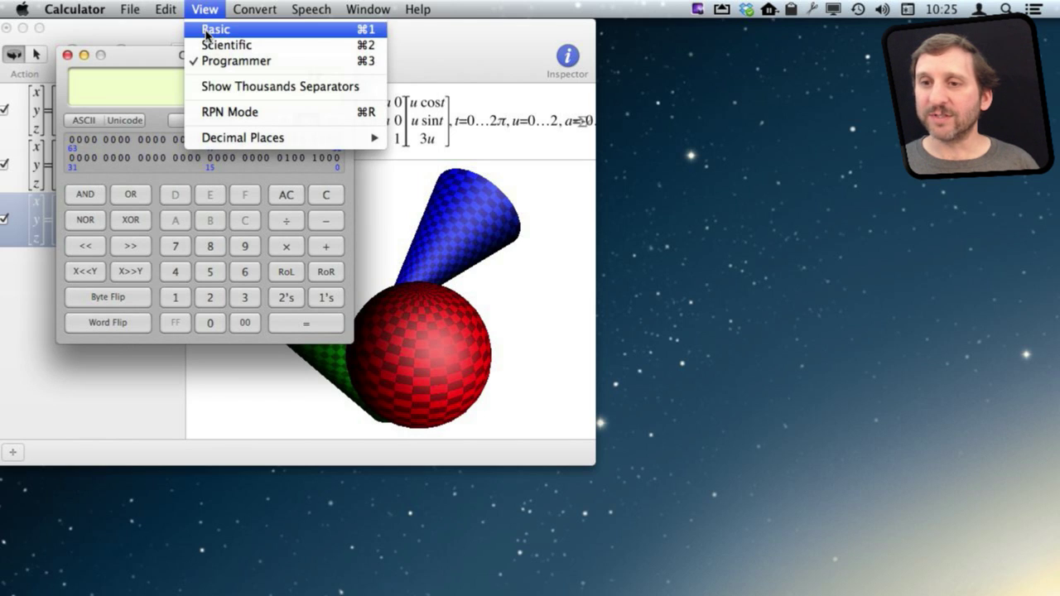
pyautogui.click(206, 32)
pyautogui.click(248, 9)
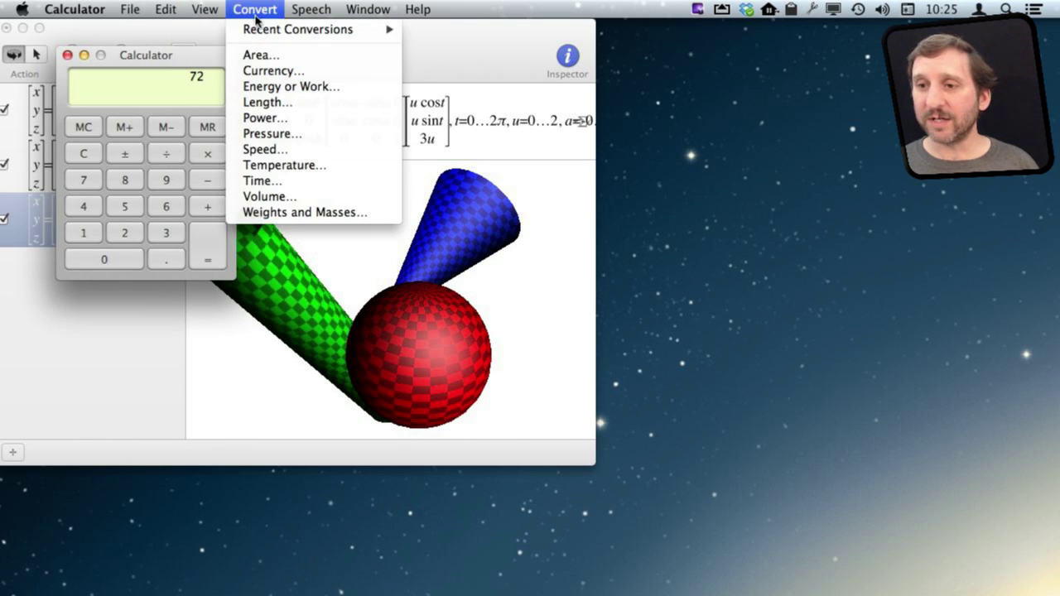
pyautogui.moveTo(266, 33)
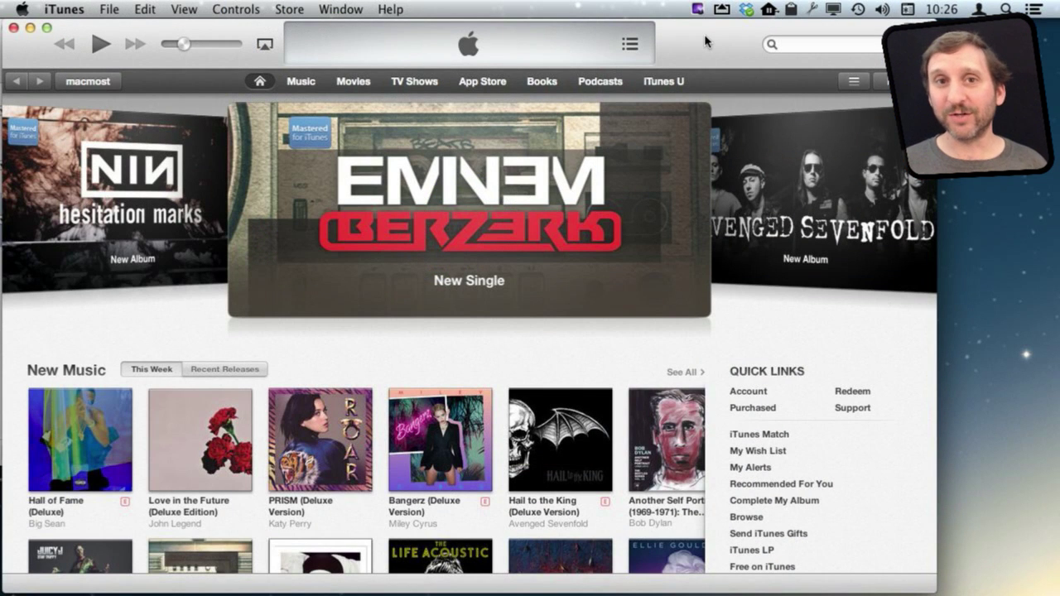
# Step: Switch to iTunes, open the iTunes U section of the store and view its subject categories
pyautogui.click(660, 83)
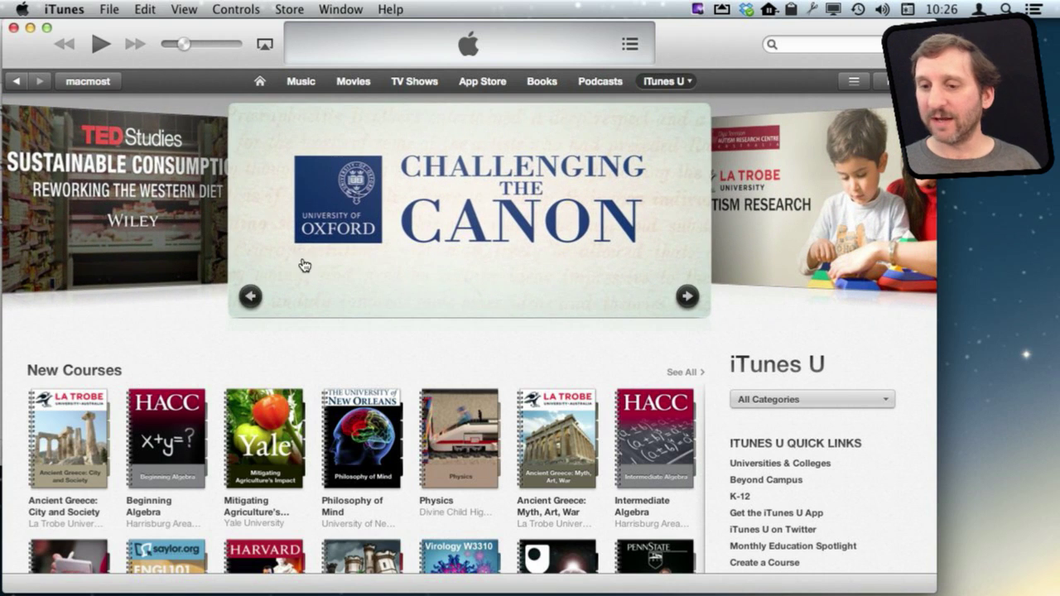
pyautogui.click(689, 83)
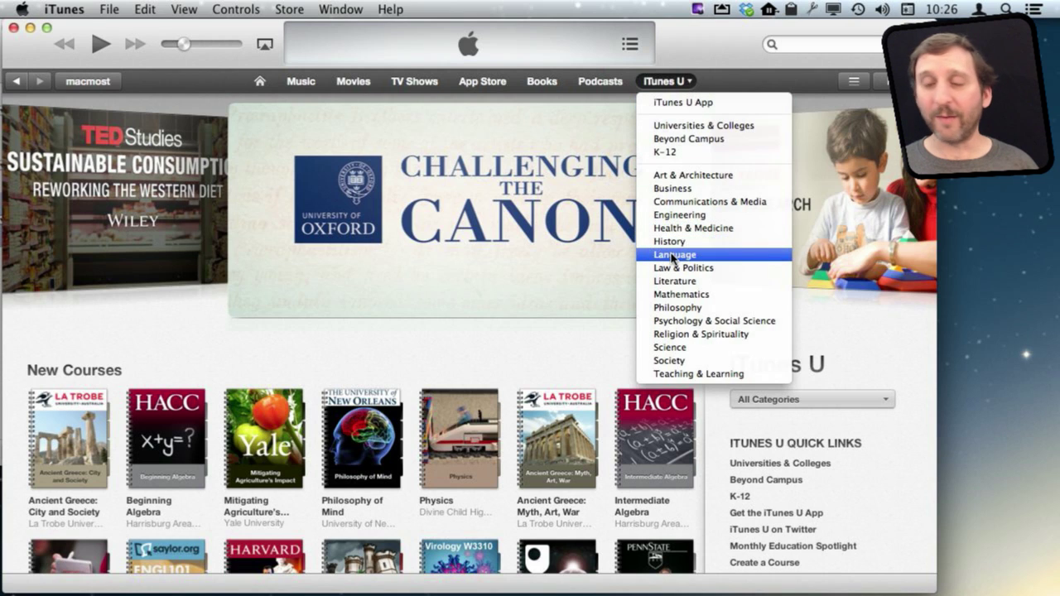
pyautogui.click(750, 47)
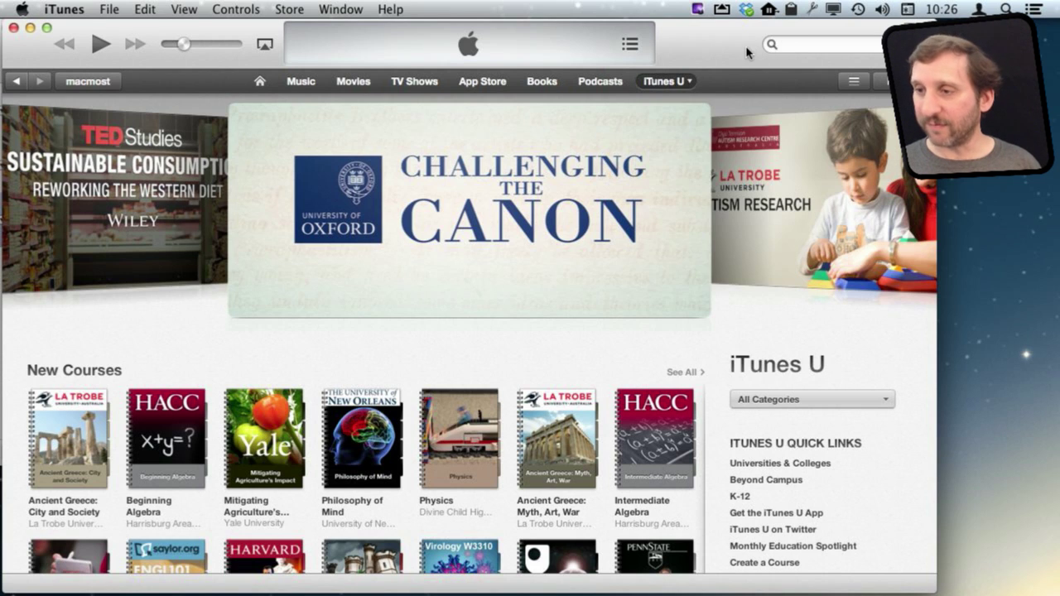
# Step: Search the iTunes Store for "algebra"
pyautogui.click(798, 43)
pyautogui.write('a')
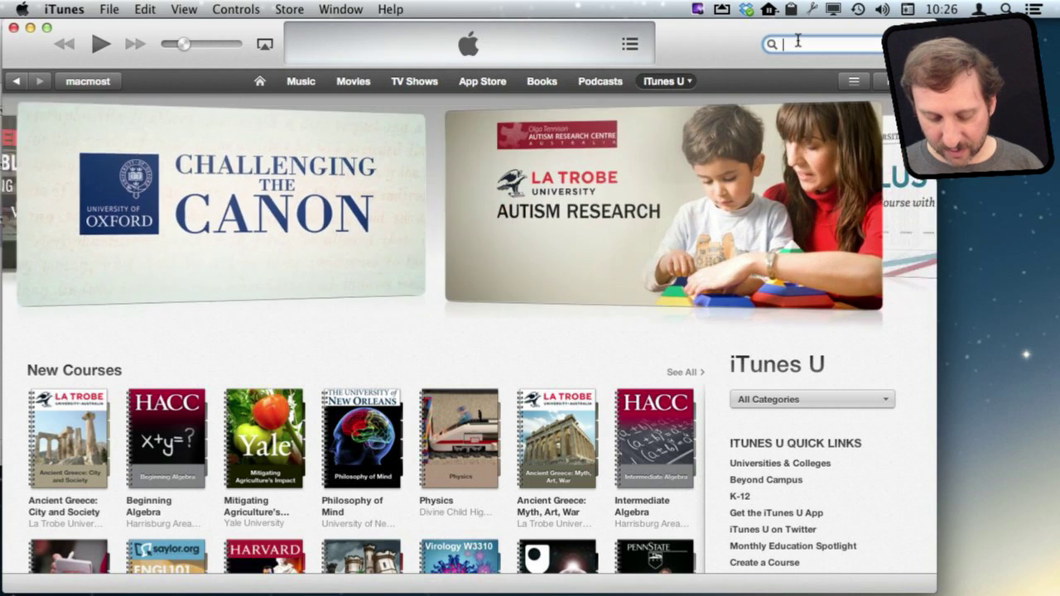
pyautogui.write('lge')
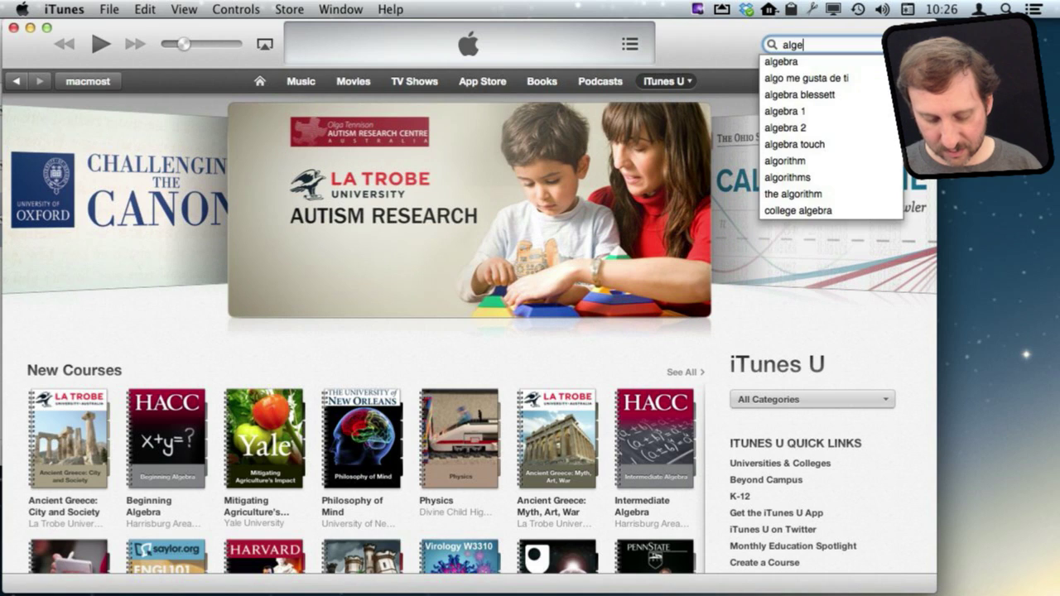
pyautogui.write('bra')
pyautogui.press('Return')
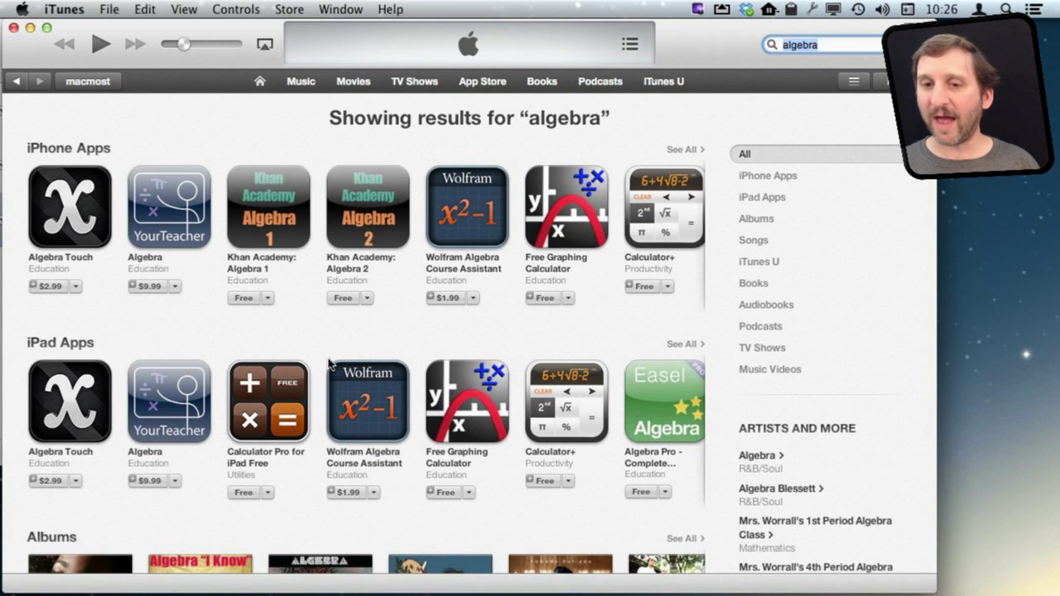
# Step: Show all iTunes U episodes from the algebra search results and browse through the lectures offered
pyautogui.scroll(-5, 329, 365)
pyautogui.scroll(-8, 329, 365)
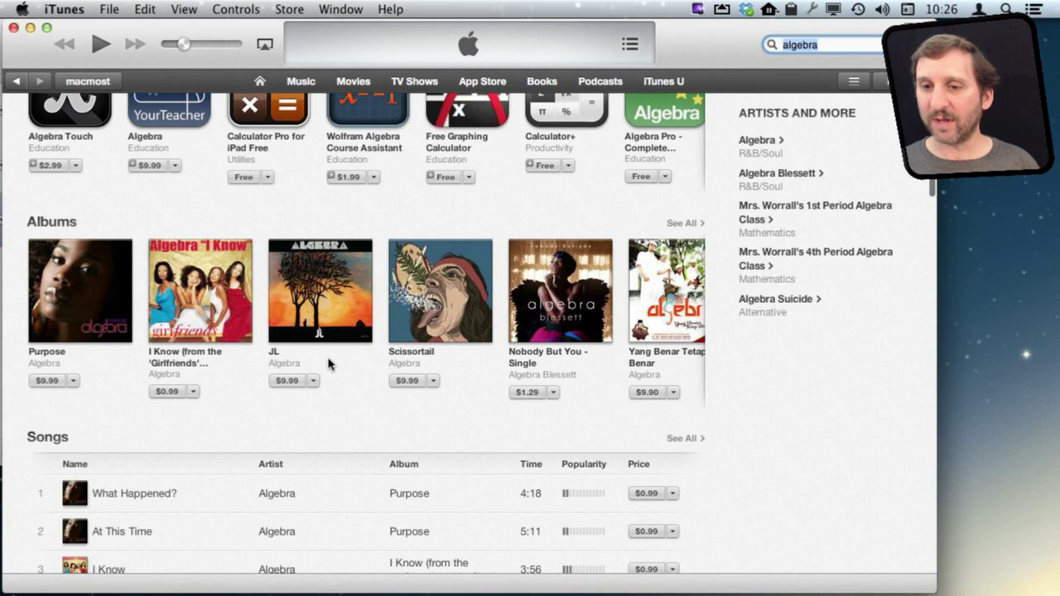
pyautogui.scroll(-10, 329, 364)
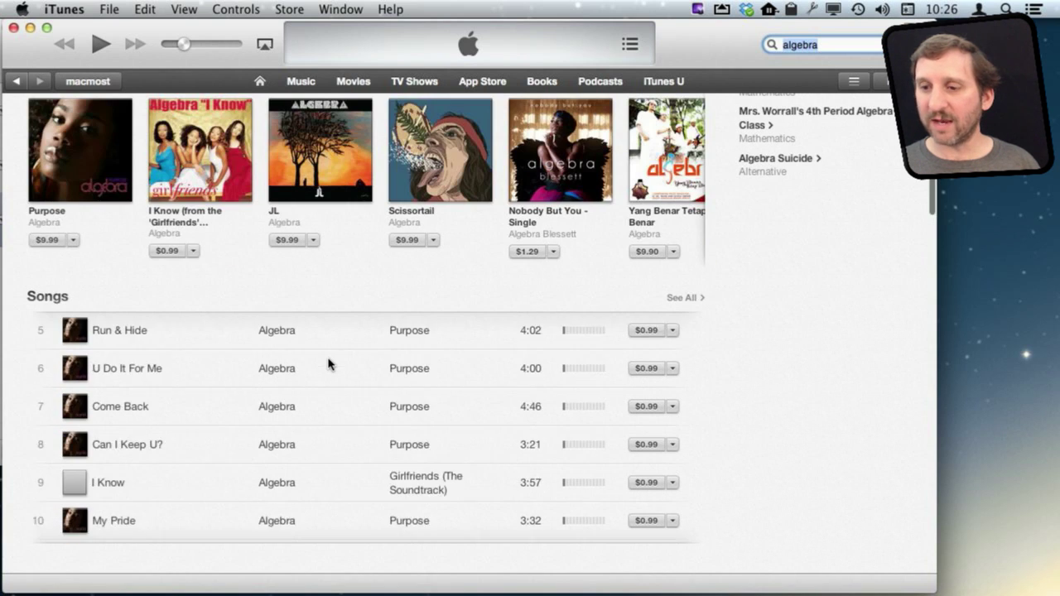
pyautogui.scroll(-10, 711, 428)
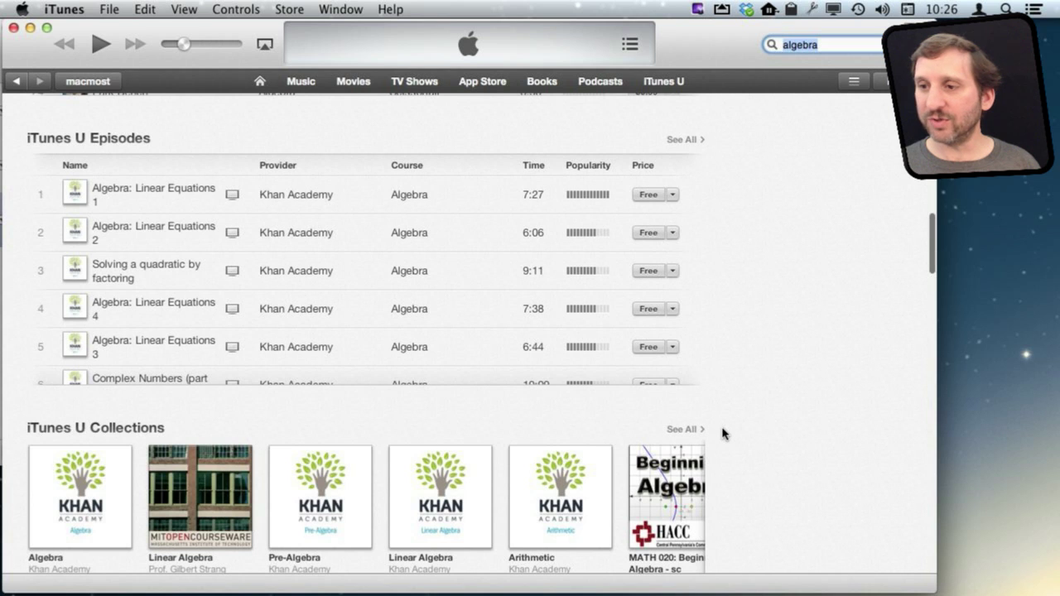
pyautogui.click(681, 142)
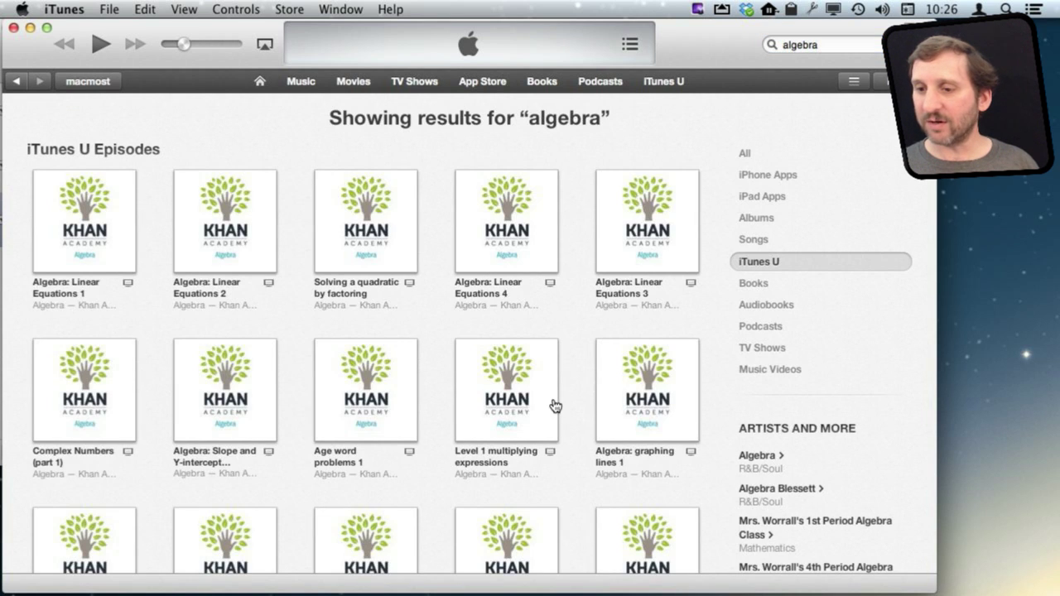
pyautogui.scroll(-20, 555, 406)
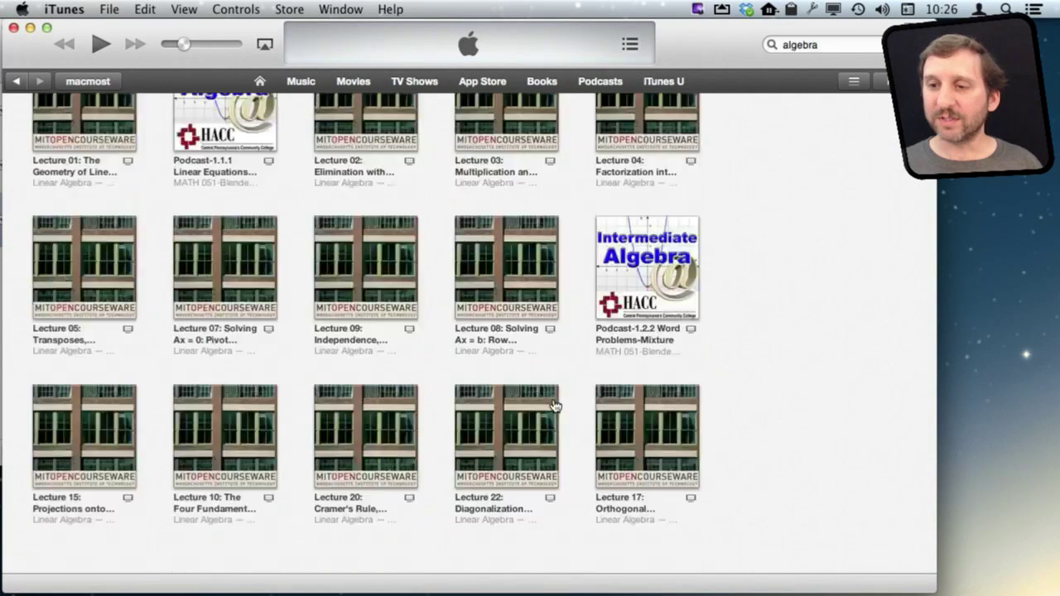
pyautogui.click(556, 405)
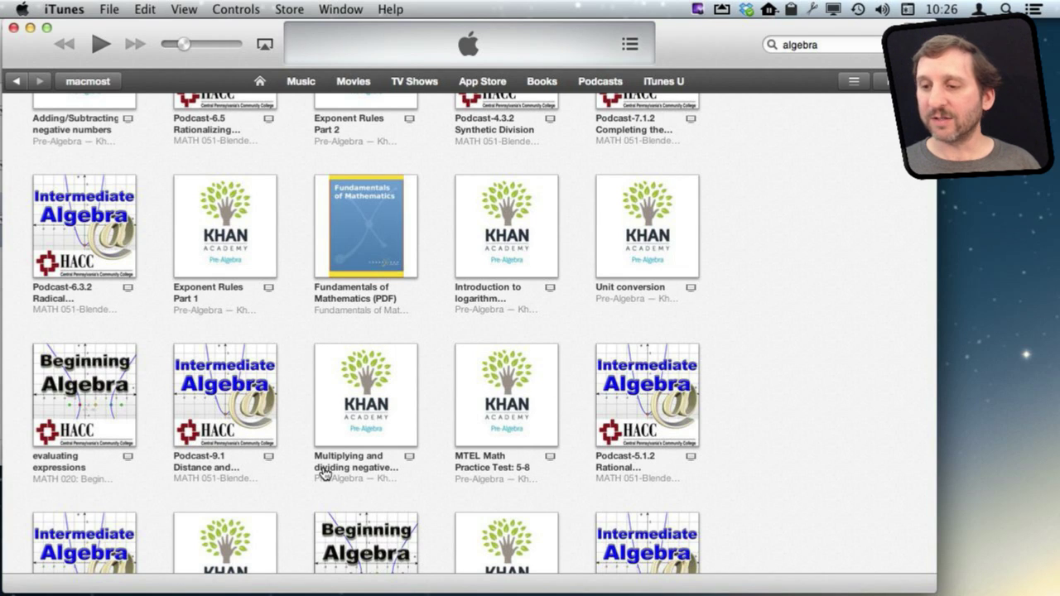
pyautogui.scroll(-5, 324, 473)
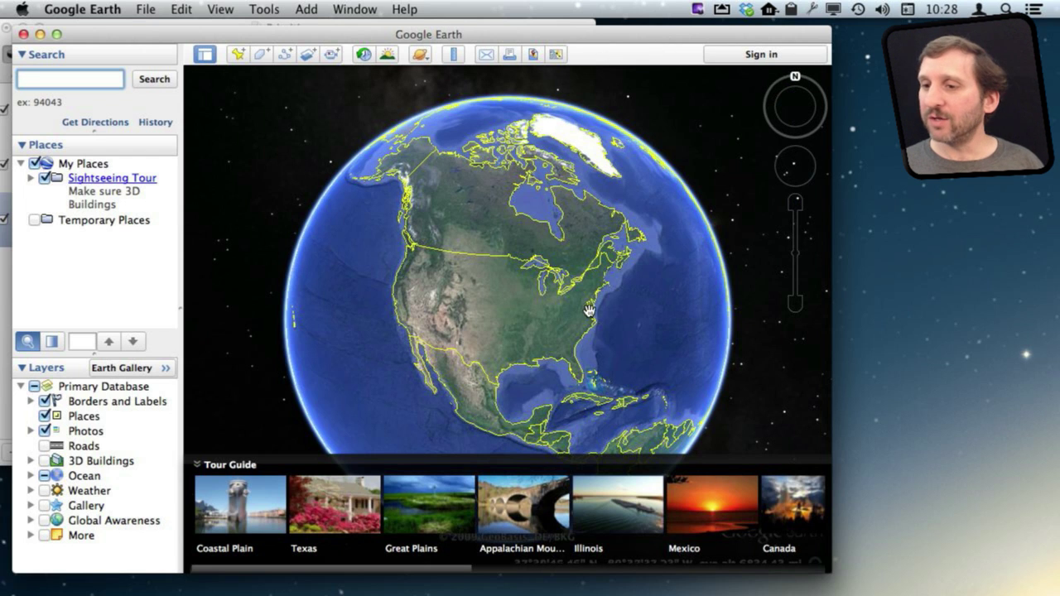
# Step: Switch to Google Earth and rotate the globe from North America across the Atlantic to Africa
pyautogui.moveTo(589, 311); pyautogui.dragTo(284, 343)
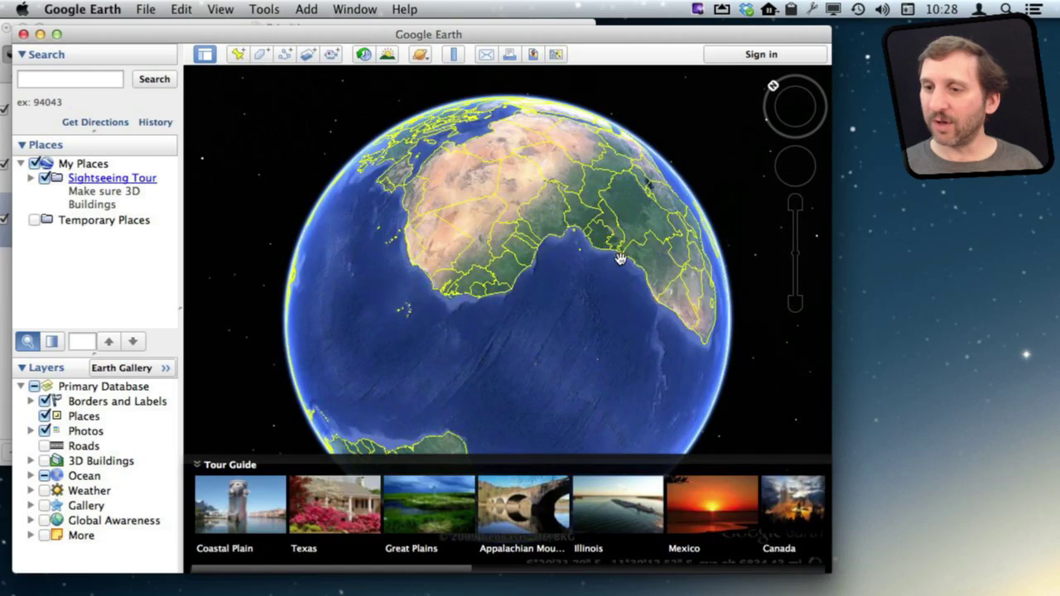
# Step: Rotate the globe north from Africa to Europe and zoom in until Europe and the Mediterranean fill the view
pyautogui.moveTo(667, 262); pyautogui.dragTo(646, 444)
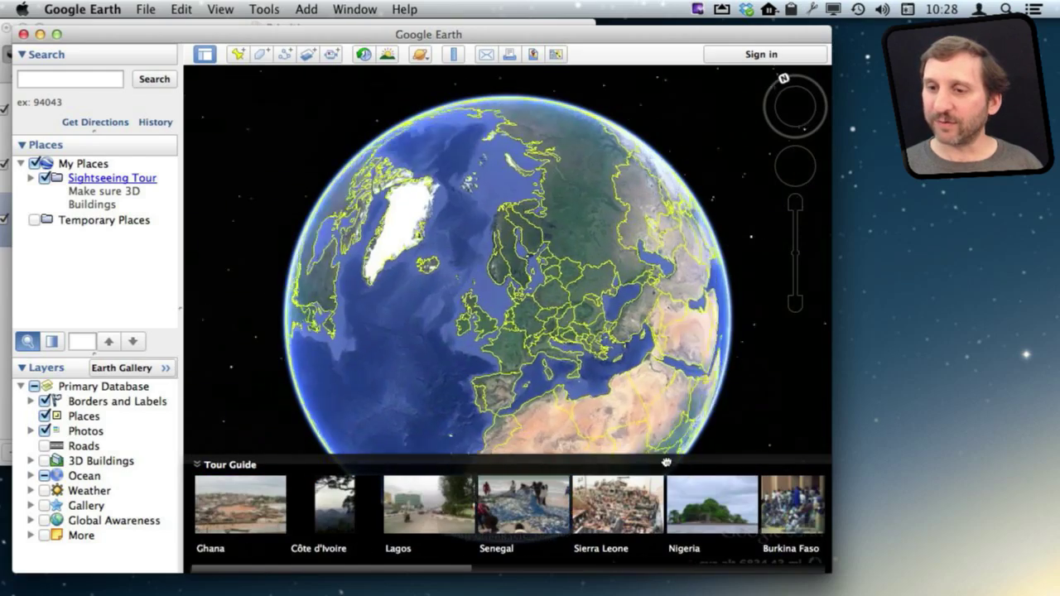
pyautogui.click(795, 204)
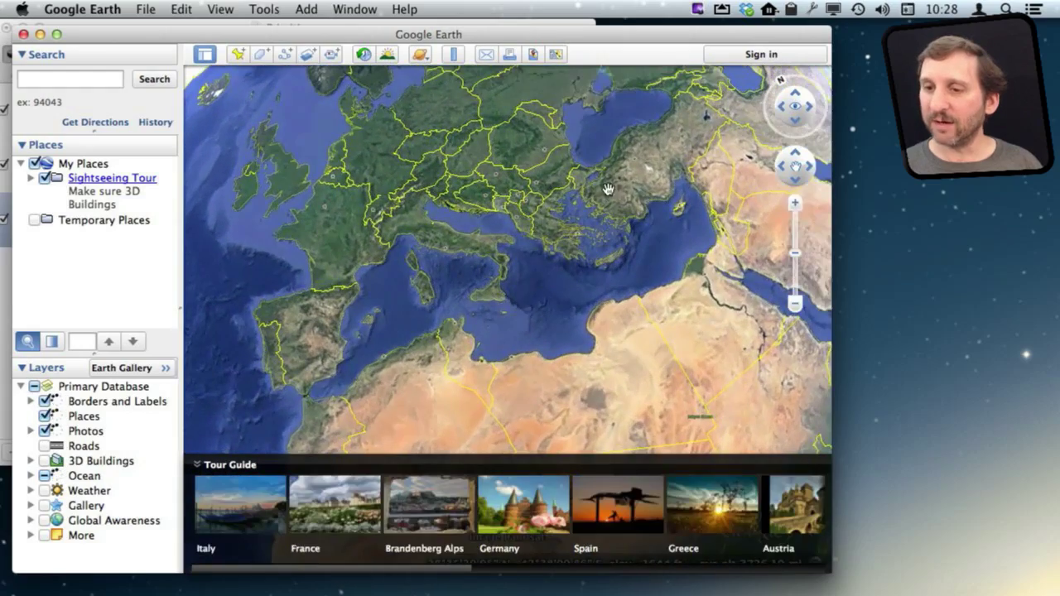
pyautogui.moveTo(608, 189); pyautogui.dragTo(656, 308)
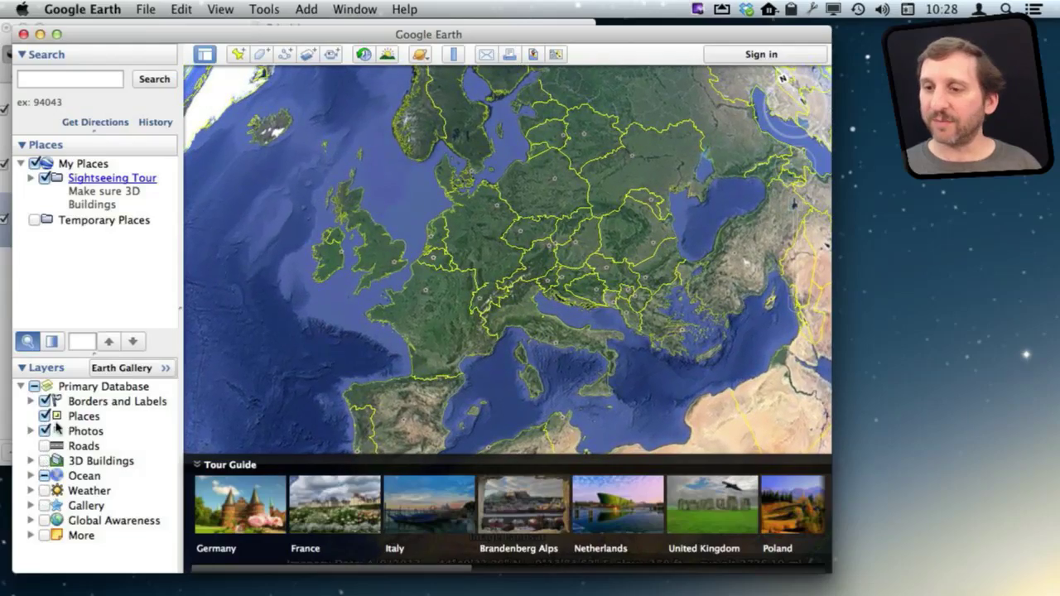
pyautogui.moveTo(461, 346); pyautogui.dragTo(438, 315)
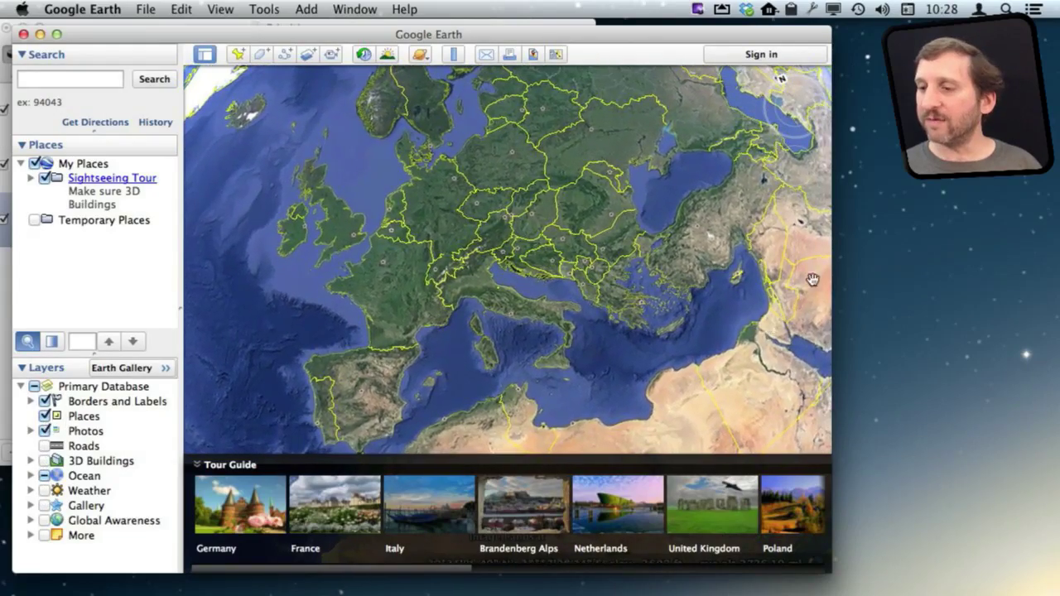
# Step: Zoom in on Italy until country and city labels show, and move the map north-west over the Alps towards France and Germany
pyautogui.moveTo(817, 257)
pyautogui.click(797, 206)
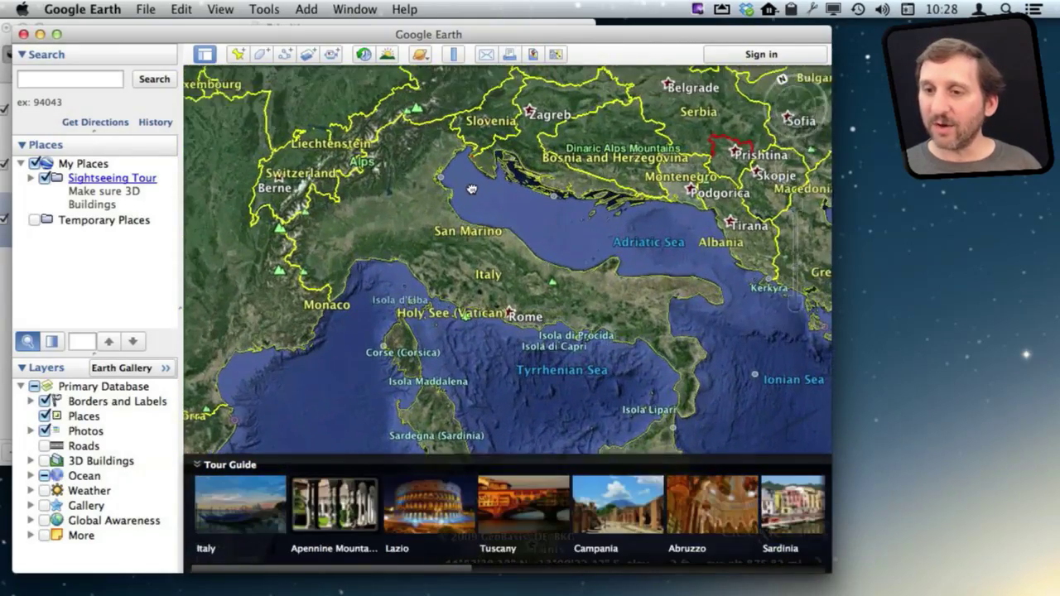
pyautogui.moveTo(471, 174); pyautogui.dragTo(495, 256)
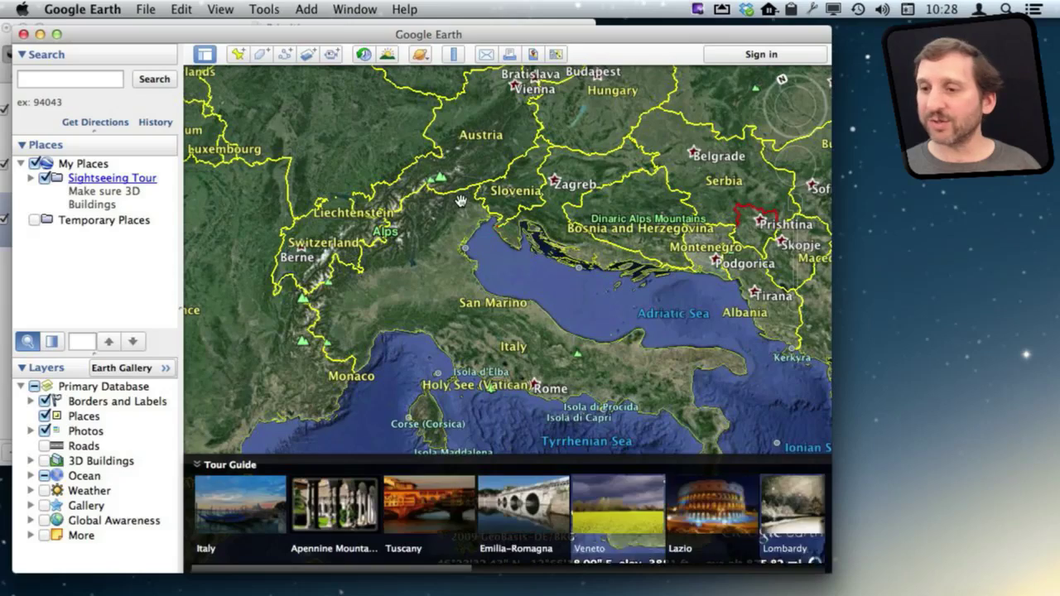
pyautogui.moveTo(435, 129); pyautogui.dragTo(634, 214)
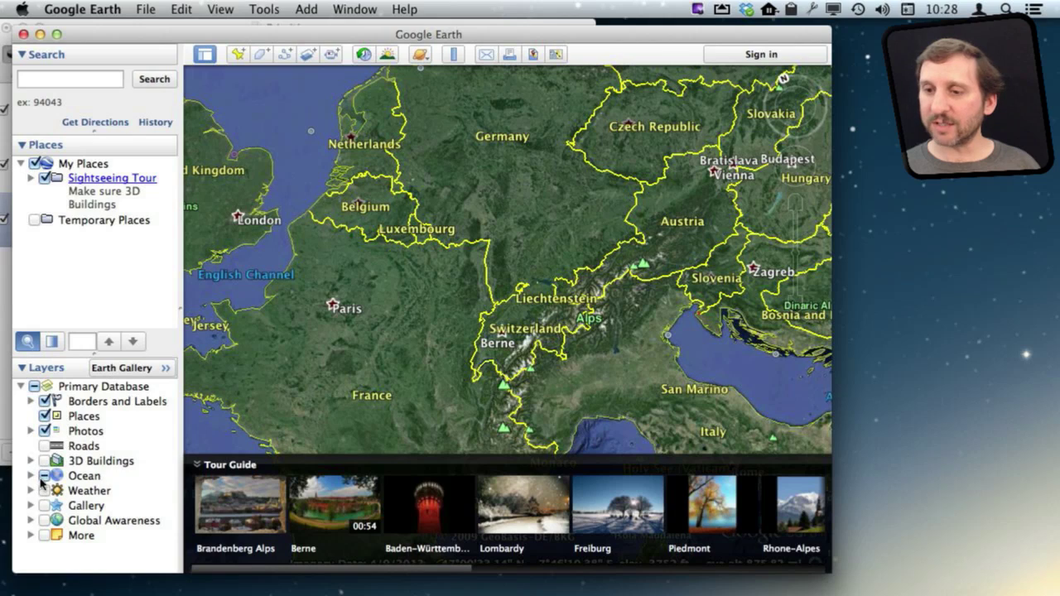
# Step: Turn off the Ocean and Places layers in the Primary Database
pyautogui.click(44, 478)
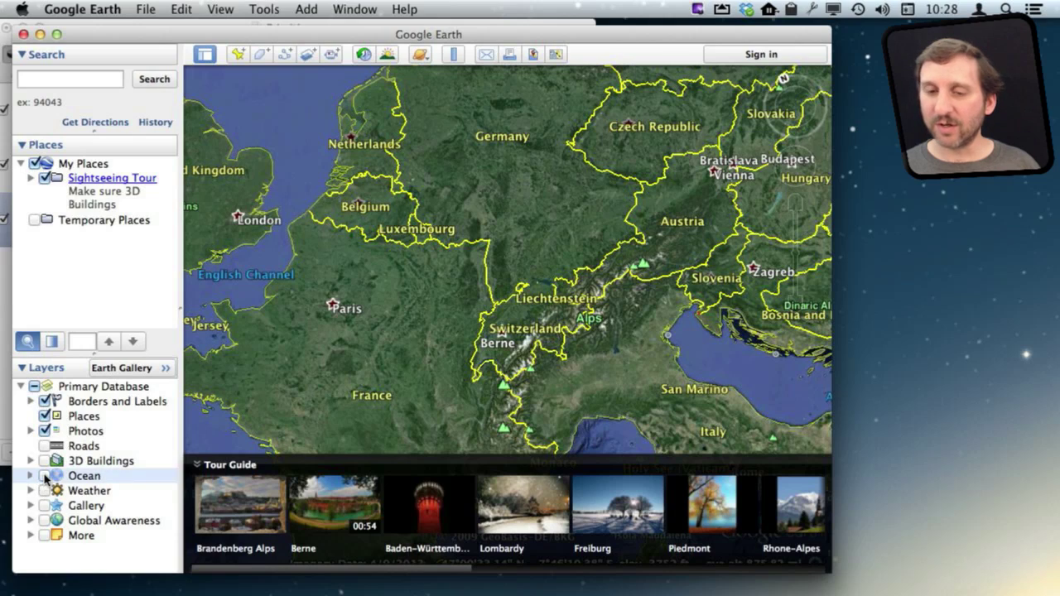
pyautogui.click(45, 421)
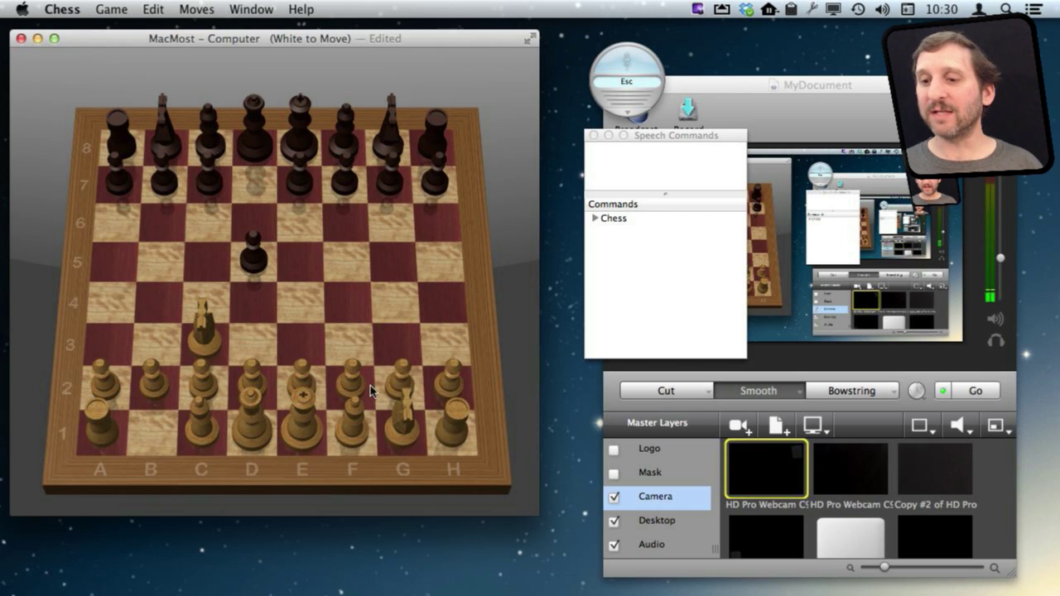
# Step: Switch to Chess and move the white knight from G1 to F3
pyautogui.moveTo(402, 425); pyautogui.dragTo(355, 345)
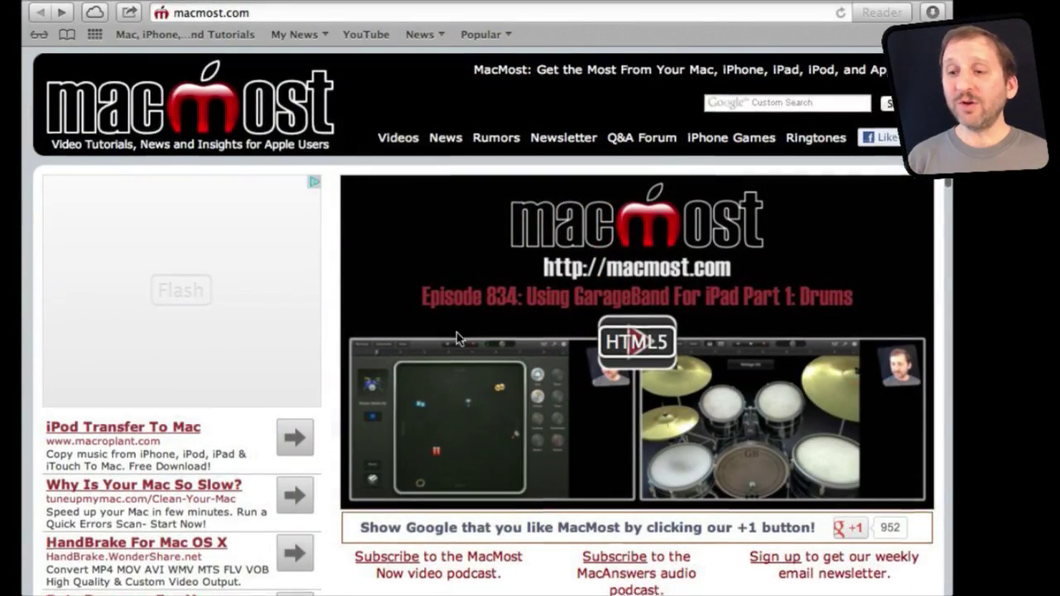
# Step: Switch to the macmost.com site in Safari, open the "MacMost Now 833: 18 Google Search Tricks" episode and view its page
pyautogui.scroll(-10, 460, 335)
pyautogui.click(536, 222)
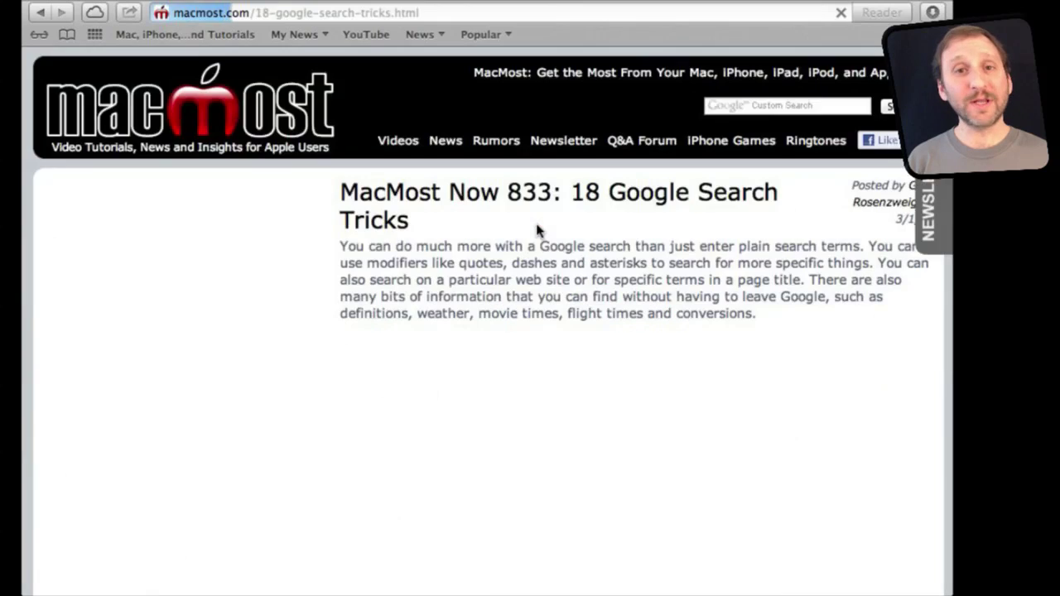
pyautogui.scroll(-5, 526, 313)
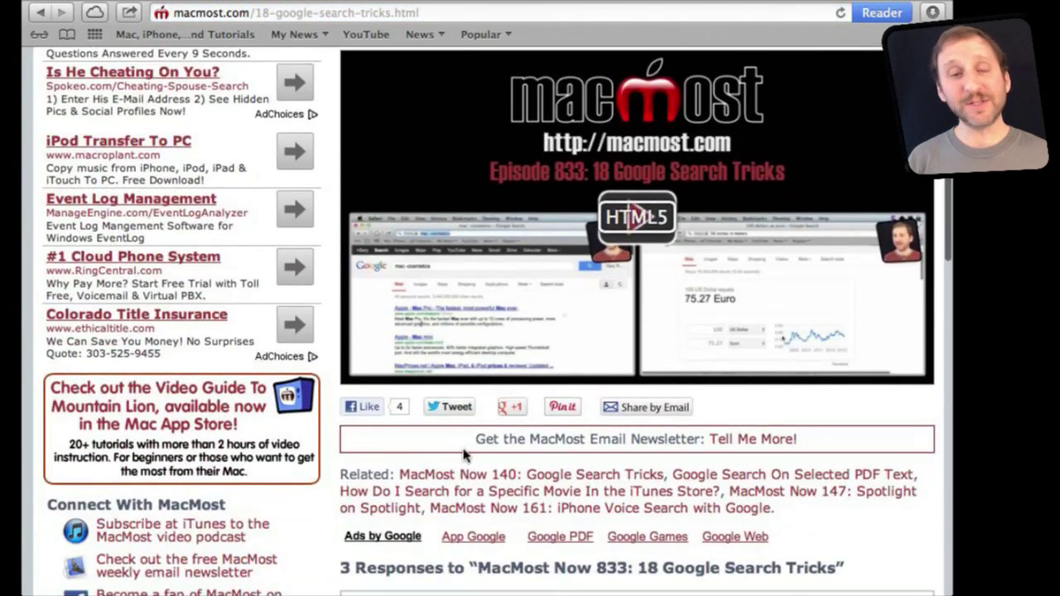